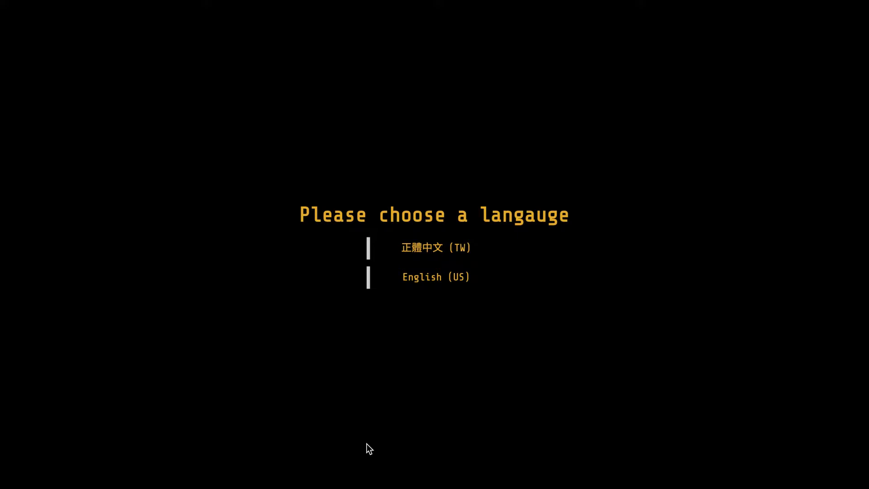
- Choose English (US), open the Experimenter Sign Up form and enter the account e-mail address
left_click(446, 283)
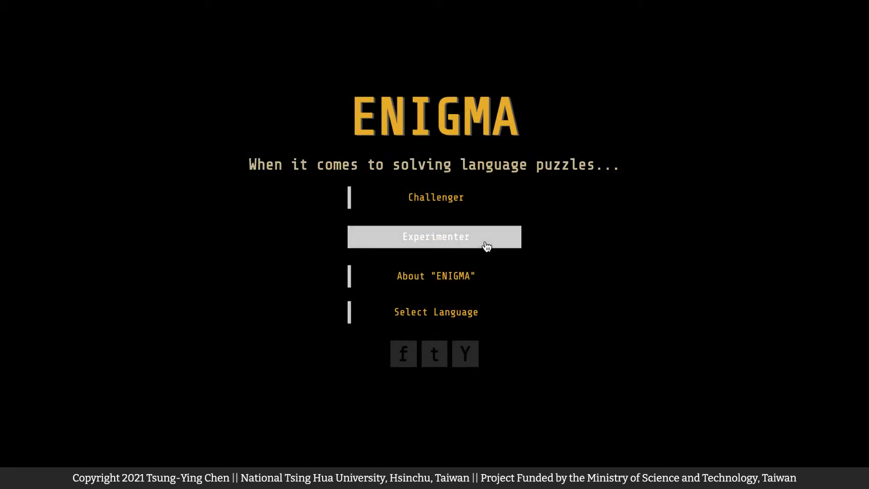
left_click(487, 246)
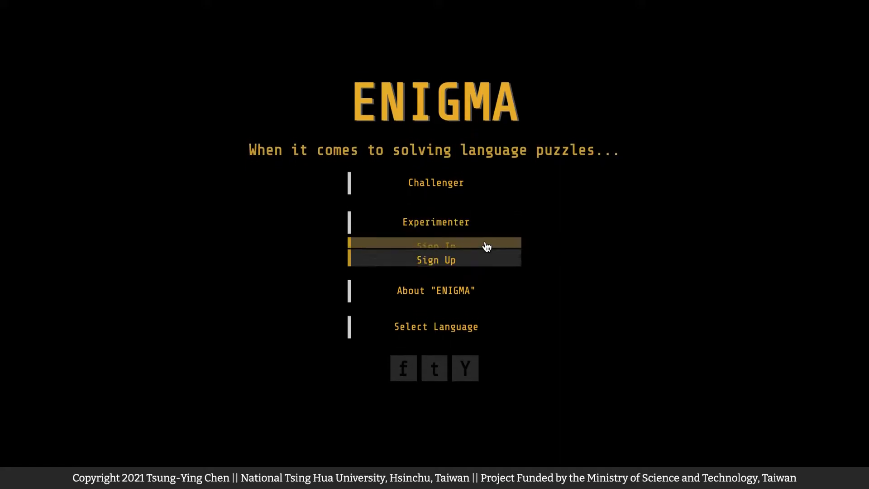
left_click(487, 270)
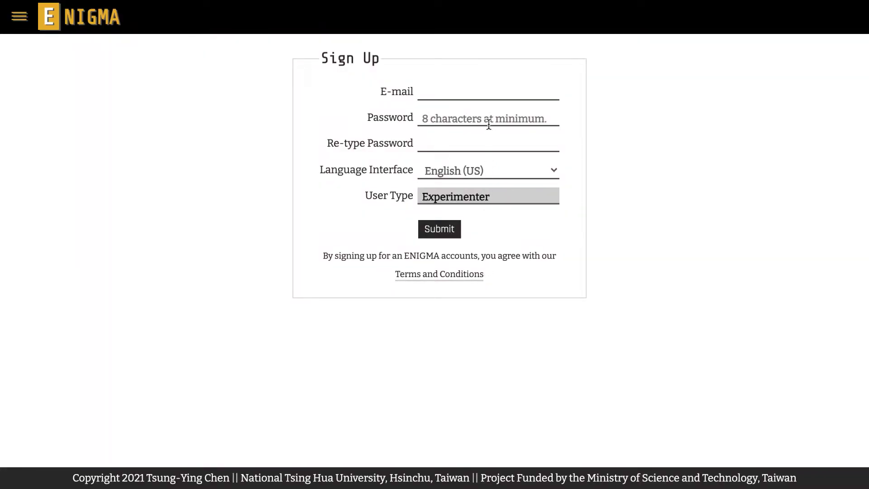
left_click(494, 93)
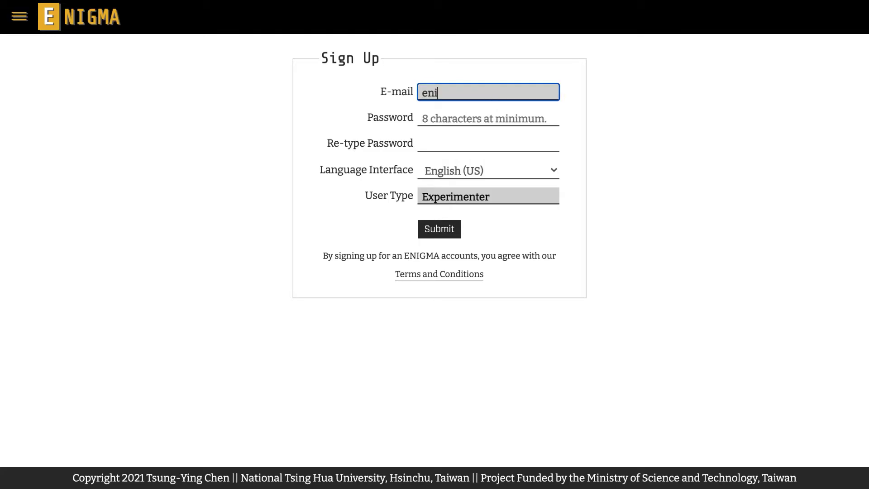
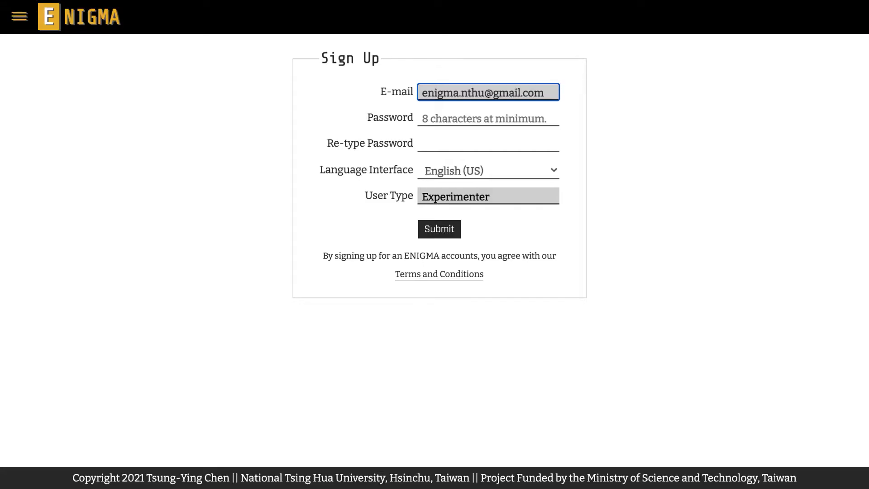
left_click(495, 117)
- Fill in Password and Re-type Password with the account password, keeping English (US) as interface language
type("1234567890")
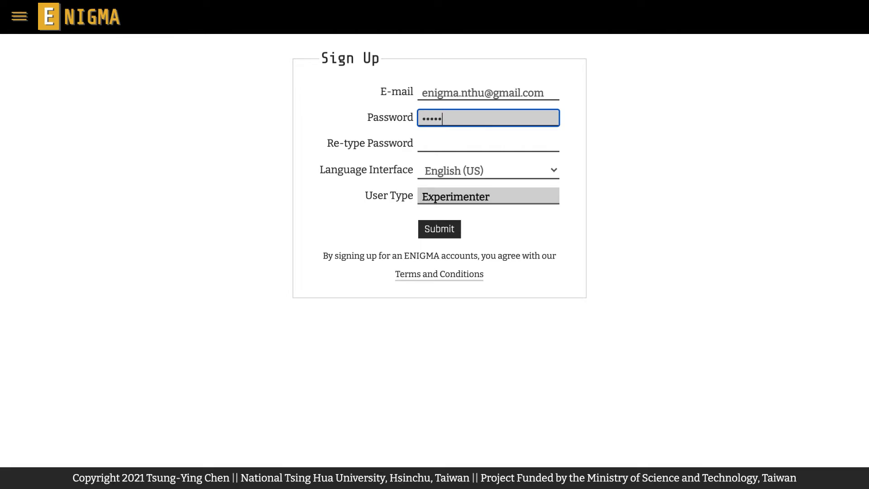
type("123")
left_click(505, 144)
type("12345678")
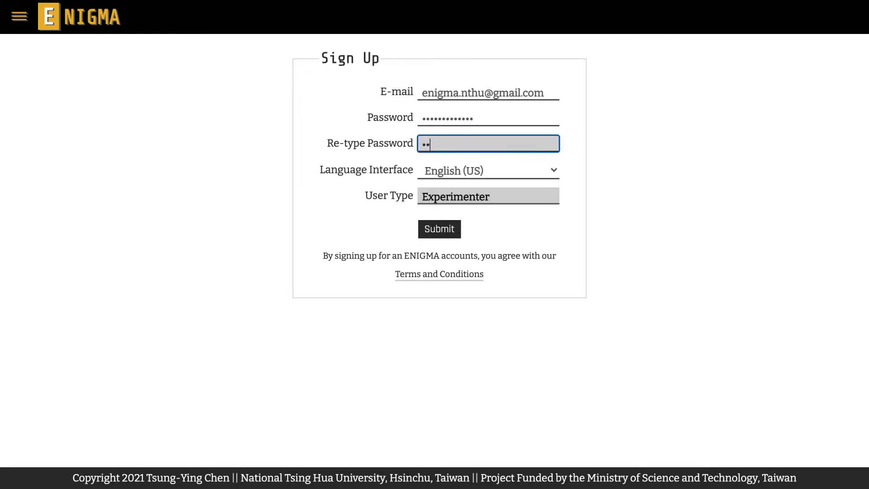
type("90123")
left_click(578, 154)
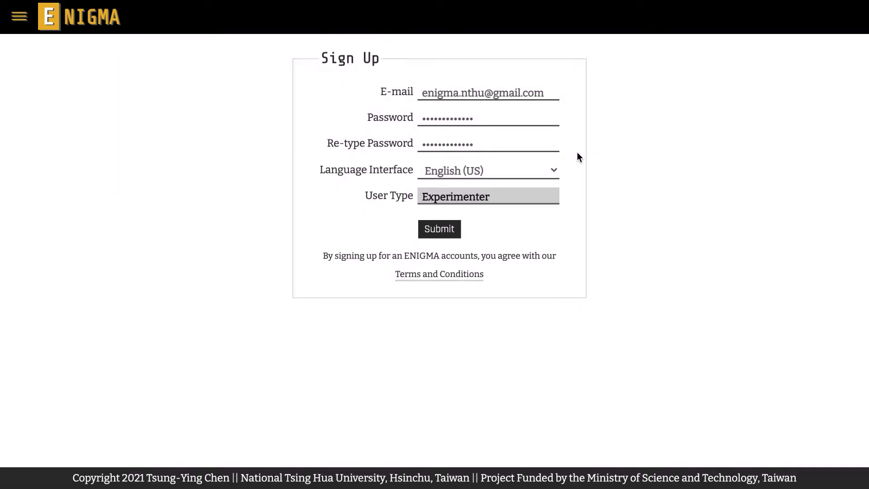
left_click(552, 170)
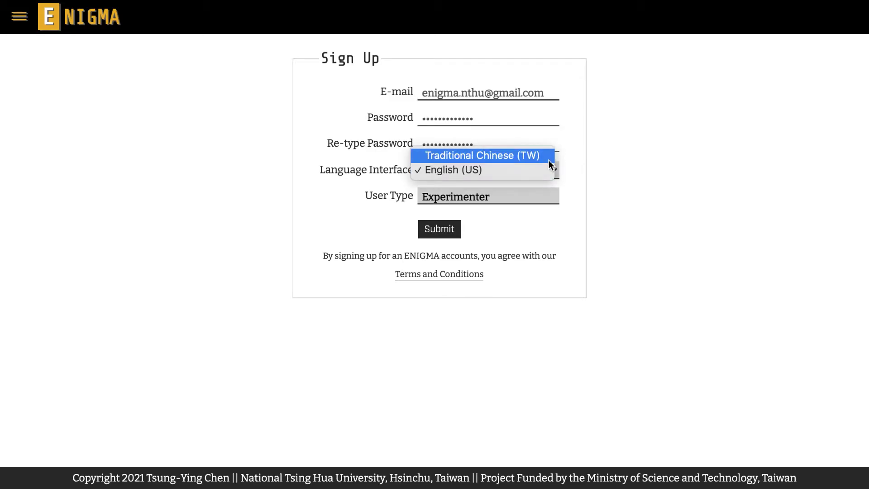
left_click(544, 170)
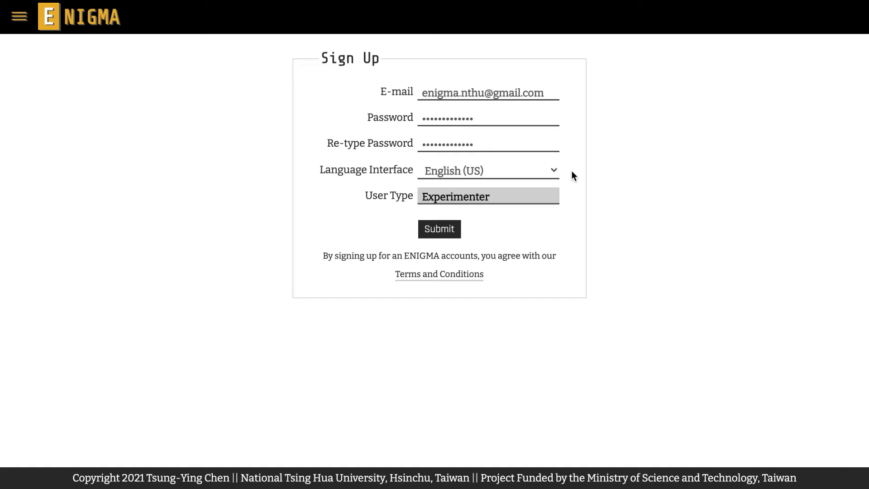
- Scroll through the Terms and Conditions to the end and choose Accept & Close
left_click(471, 276)
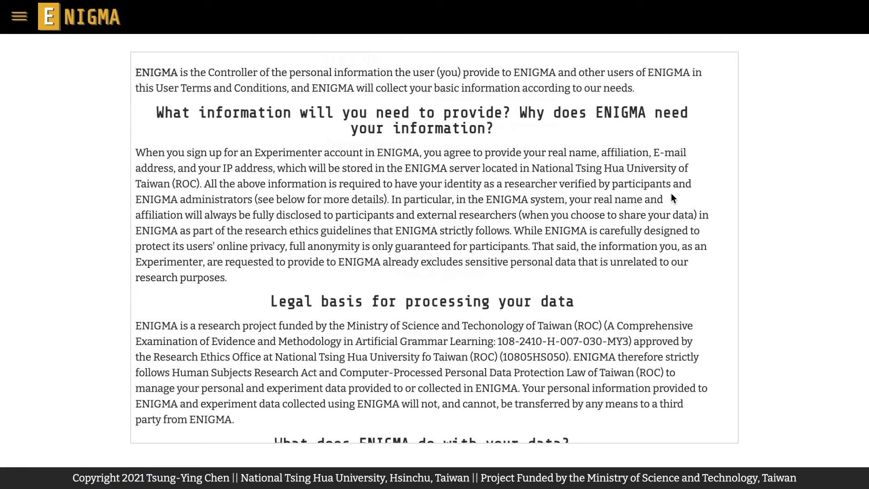
scroll(671, 194, "down", 6)
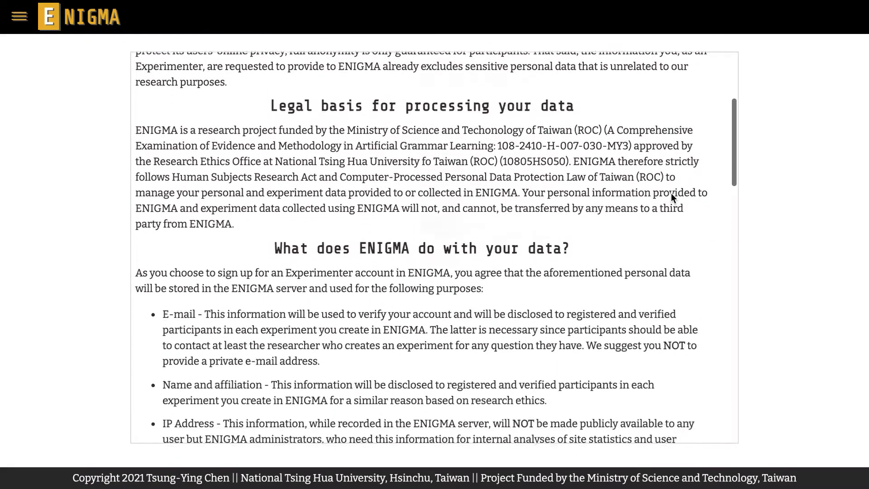
scroll(672, 198, "down", 10)
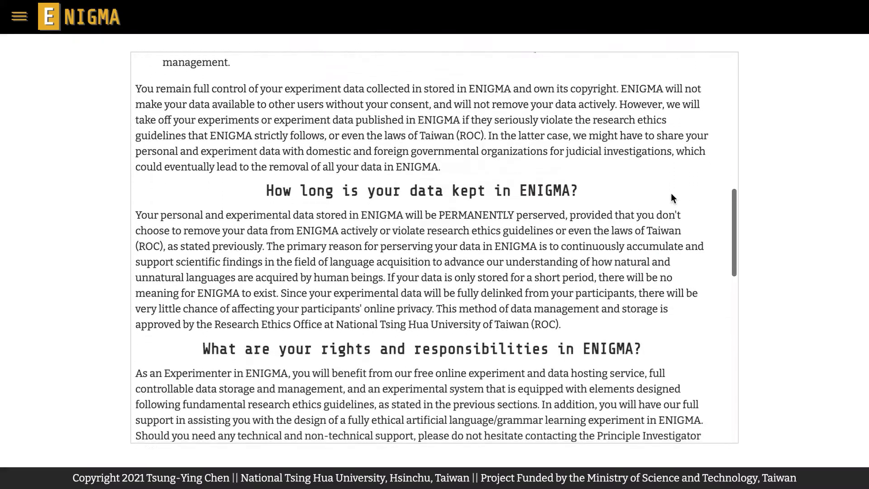
scroll(672, 198, "down", 10)
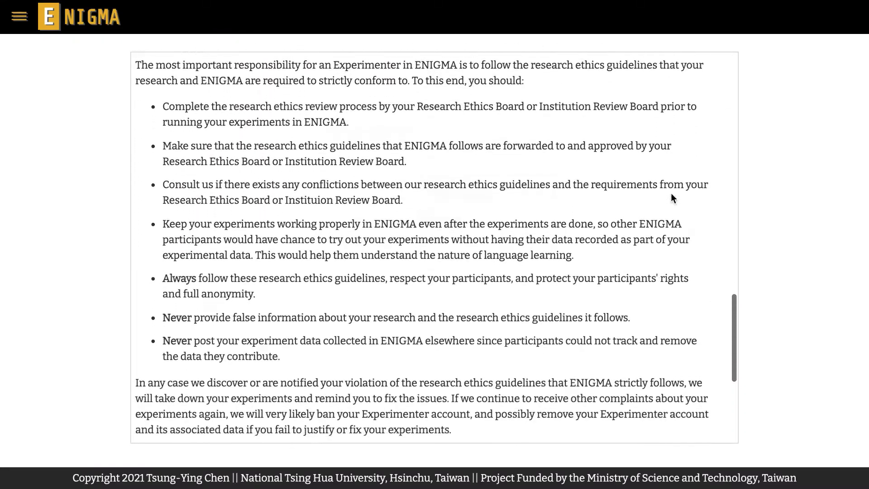
scroll(672, 198, "down", 4)
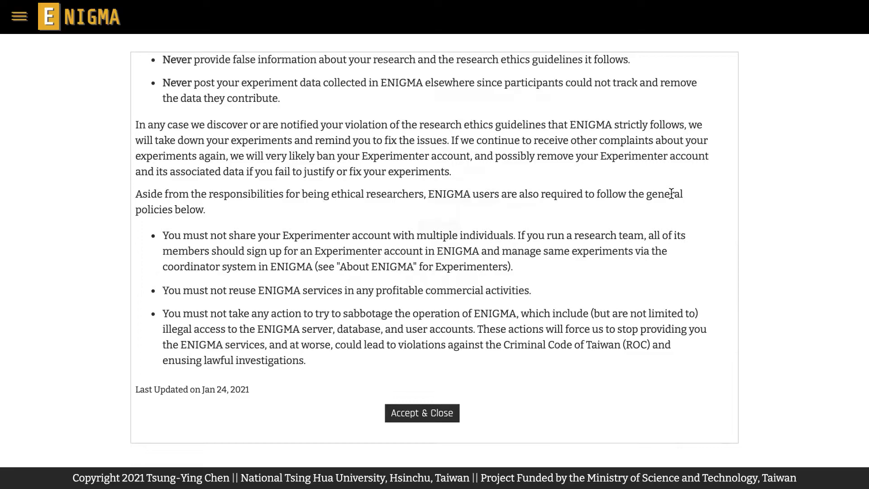
left_click(452, 413)
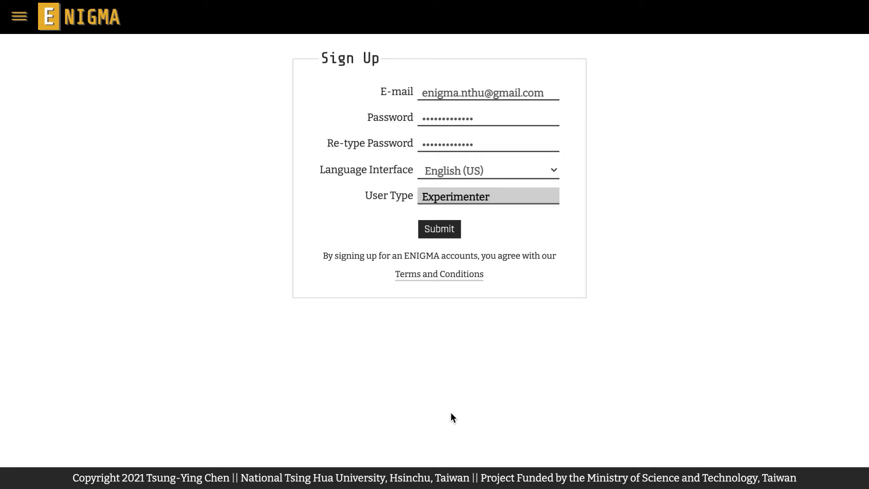
- Submit the sign-up, then open Gmail's Welcome to ENIGMA e-mail and follow its verification link
left_click(448, 232)
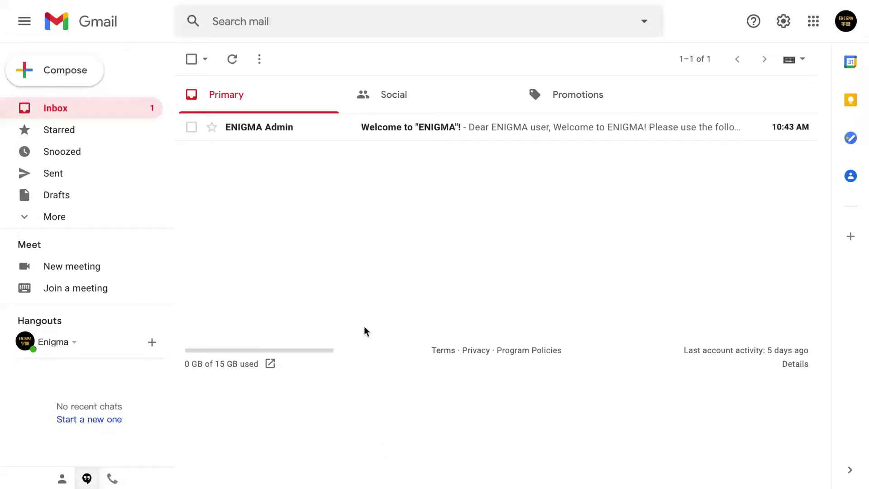
left_click(403, 136)
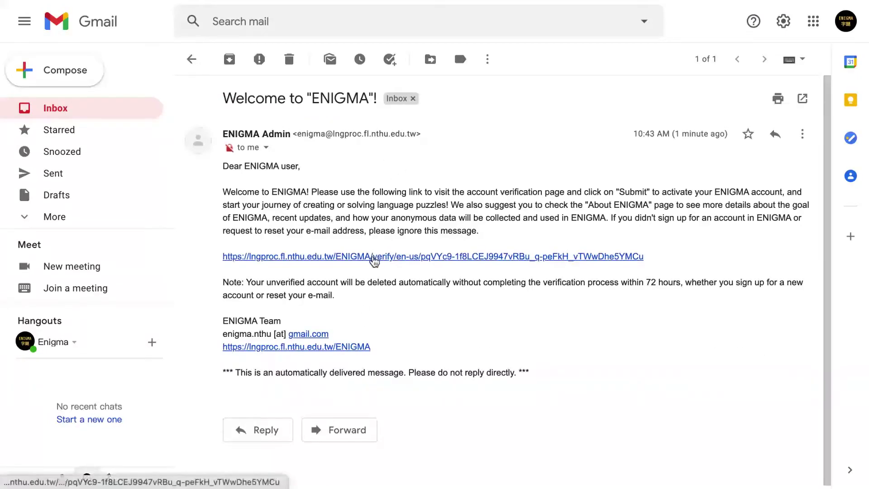
left_click(373, 257)
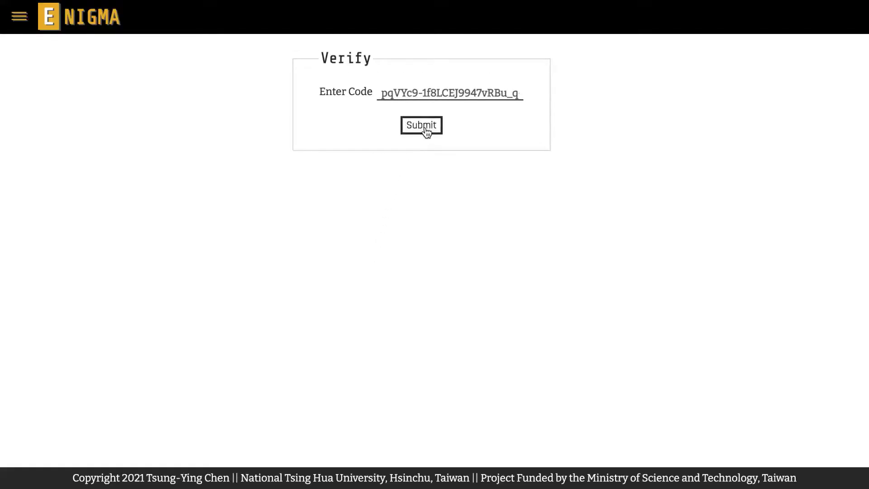
- Activate the account with the pre-filled code and sign in with the account e-mail and password
left_click(426, 129)
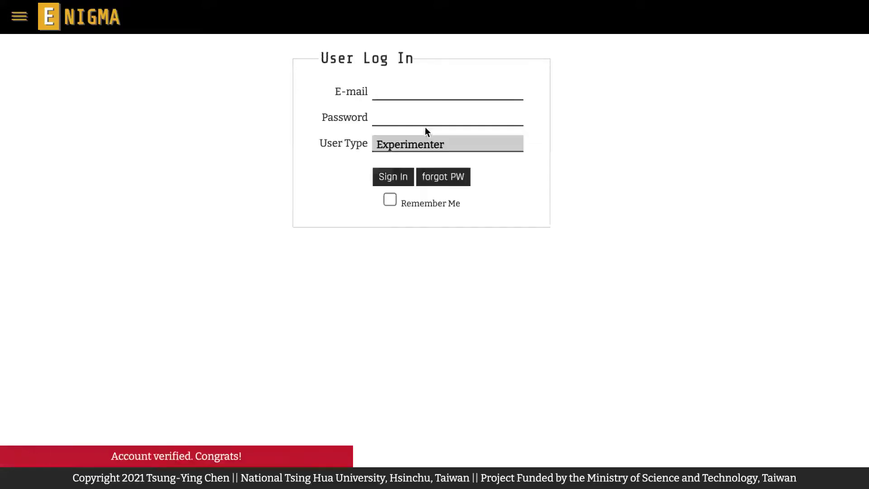
left_click(436, 91)
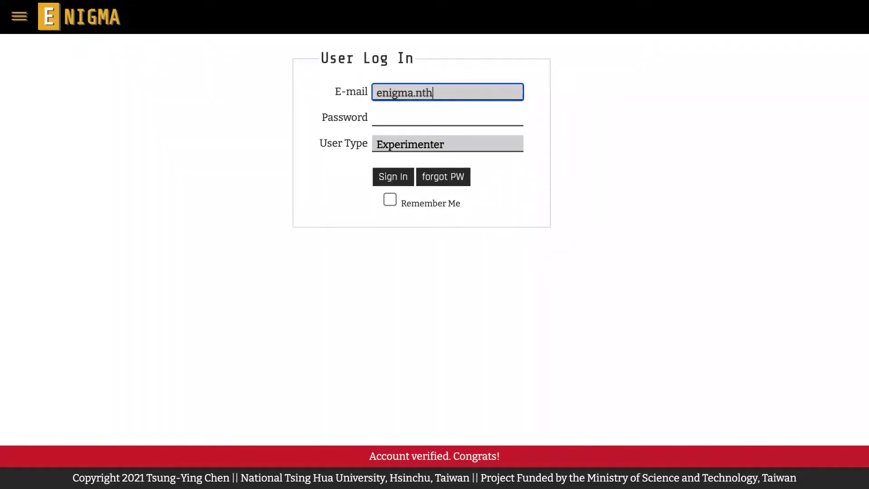
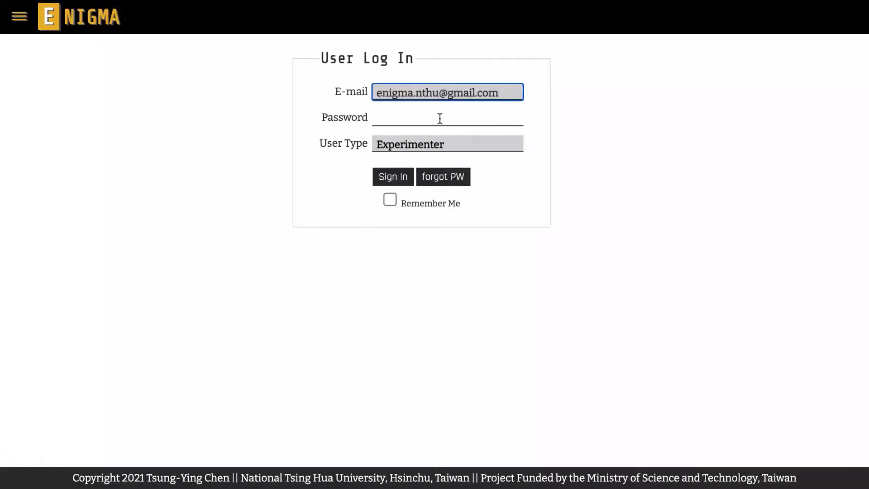
left_click(440, 118)
type("•••••••••••••")
left_click(395, 177)
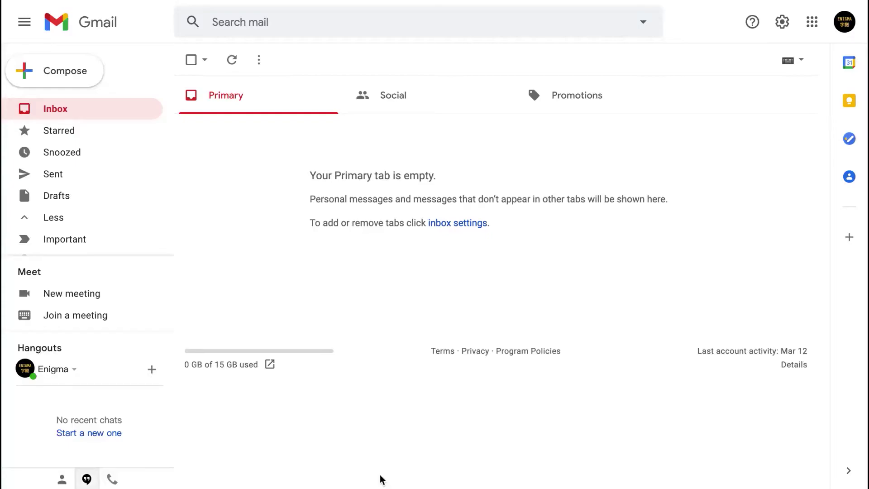
- Find and open the ENIGMA Admin message in Gmail's Spam folder
scroll(123, 192, "down", 3)
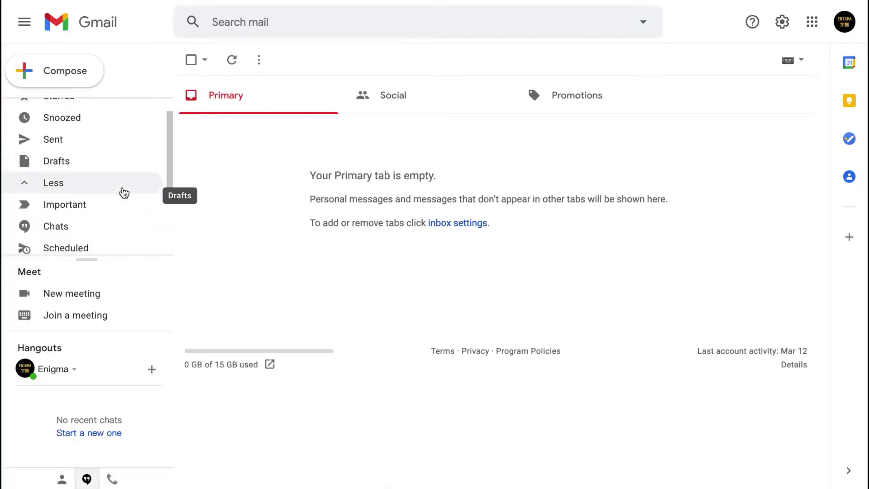
left_click(124, 202)
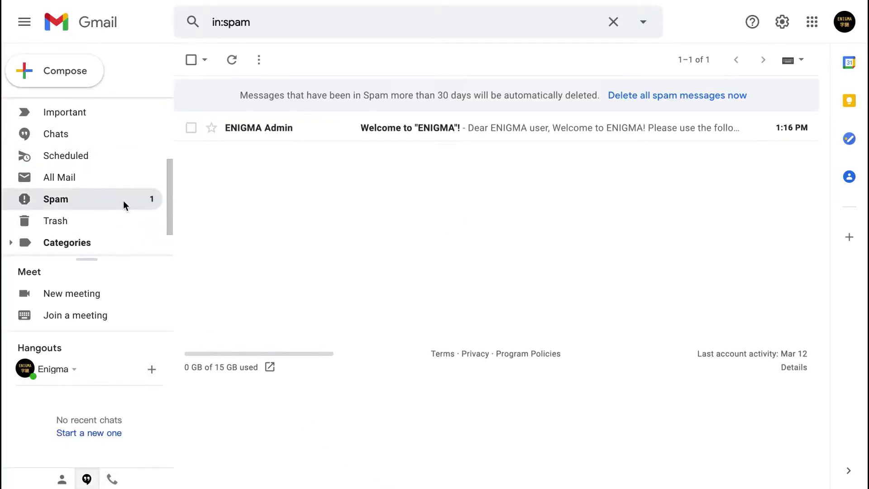
left_click(347, 126)
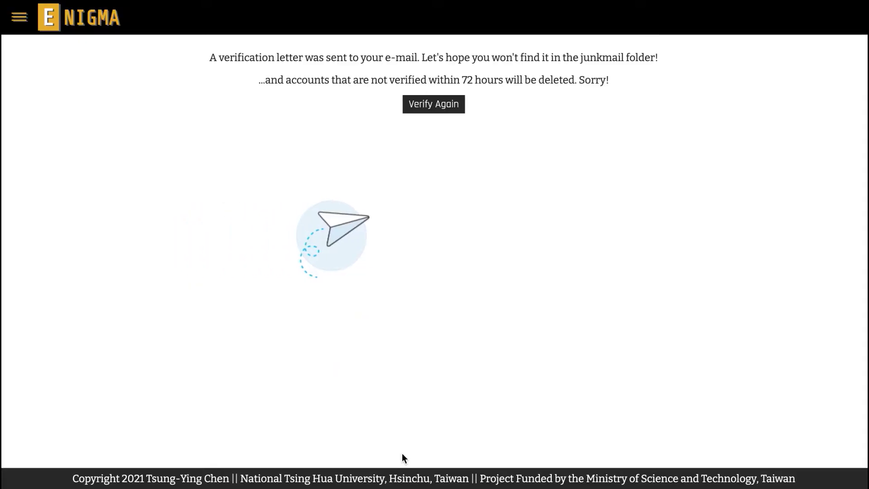
- Choose Verify Again and submit the account e-mail to have the code resent
left_click(430, 107)
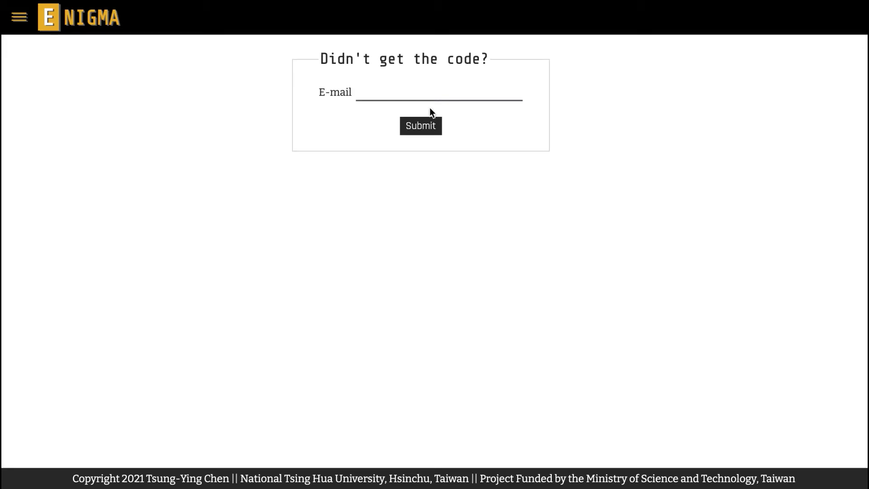
left_click(428, 96)
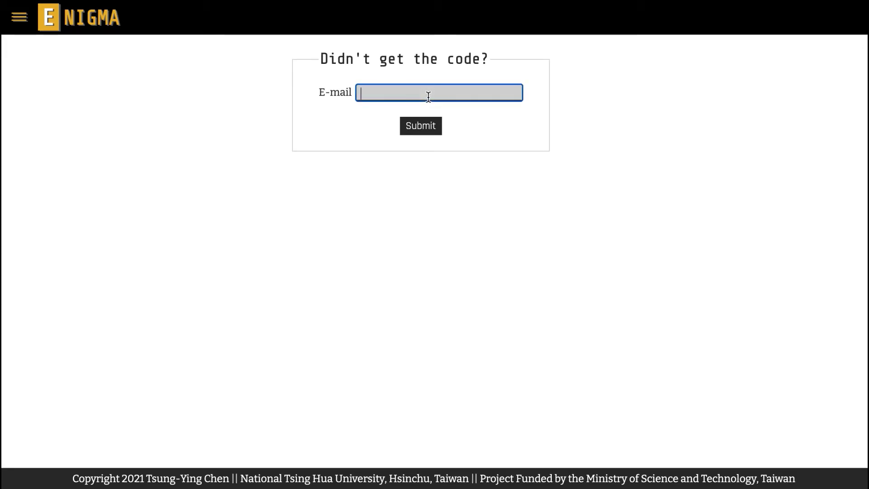
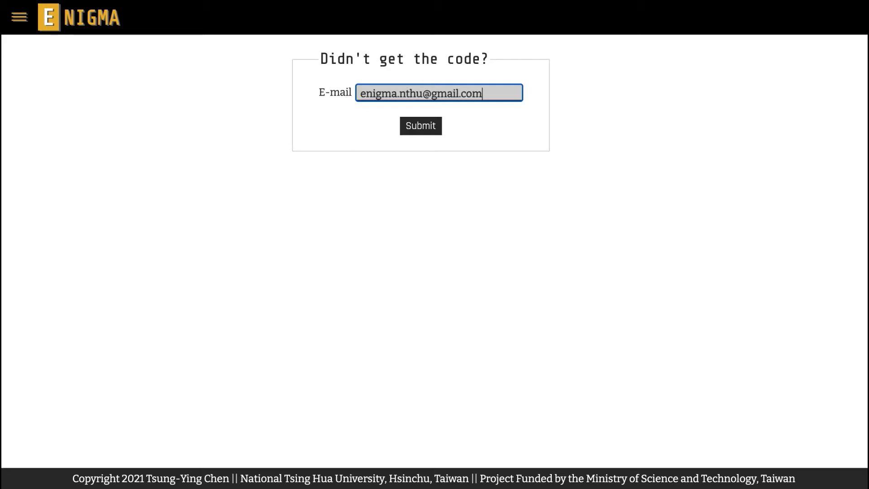
left_click(442, 128)
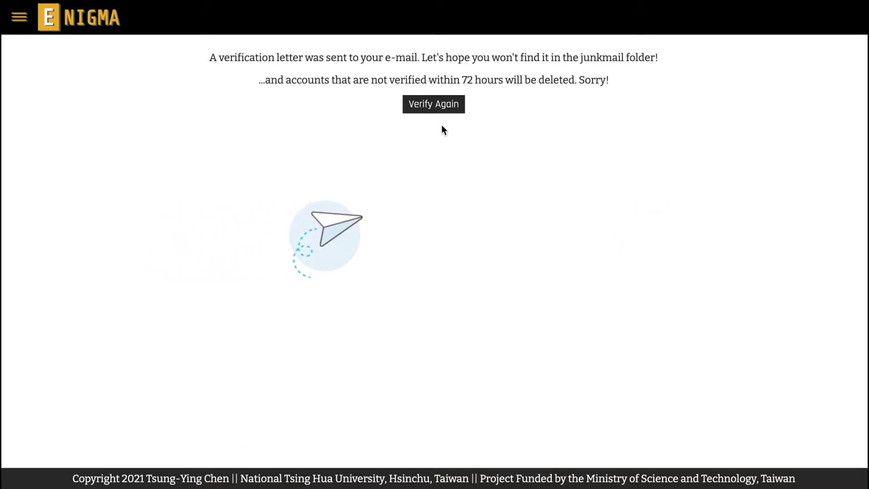
- Log in with the account e-mail and password, with Remember Me ticked
left_click(436, 97)
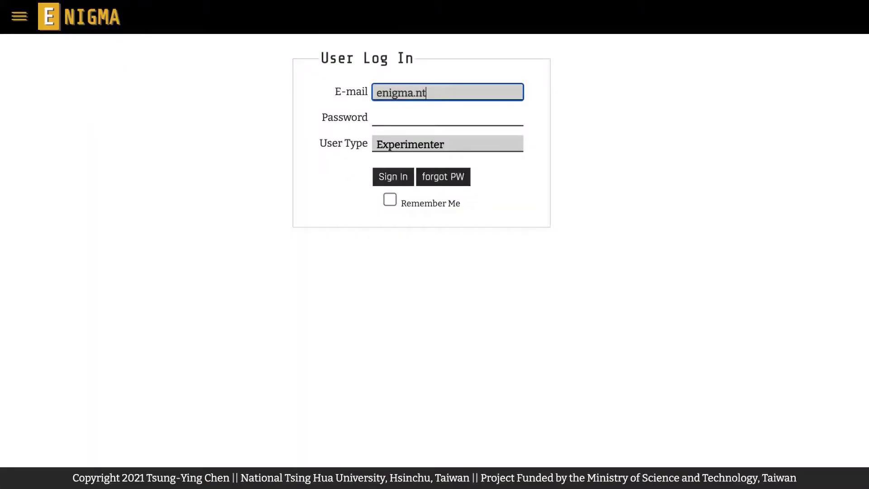
left_click(436, 119)
type("*************")
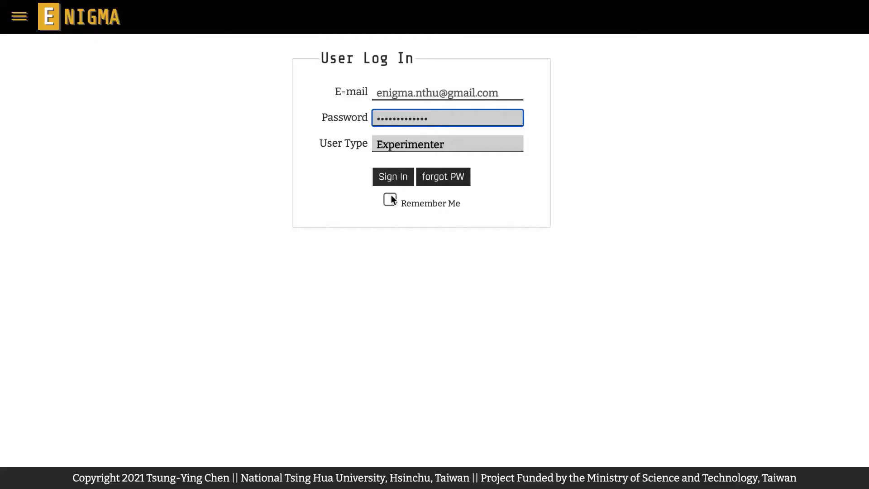
left_click(390, 199)
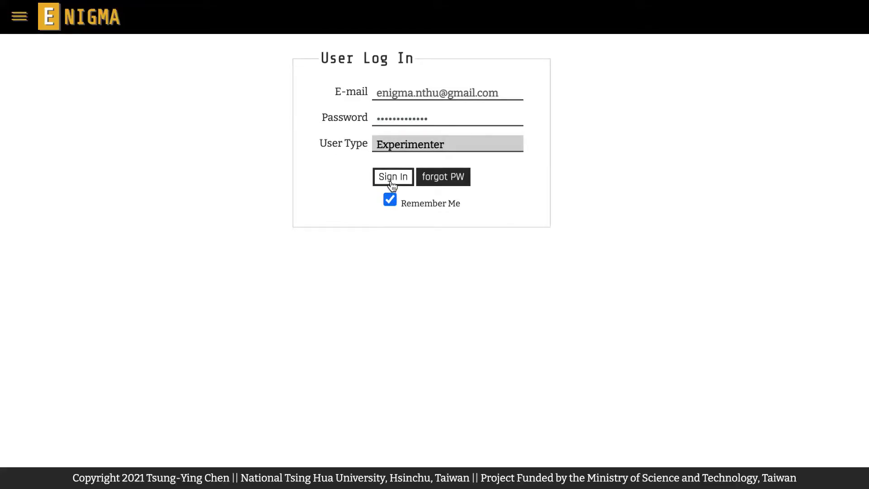
left_click(392, 181)
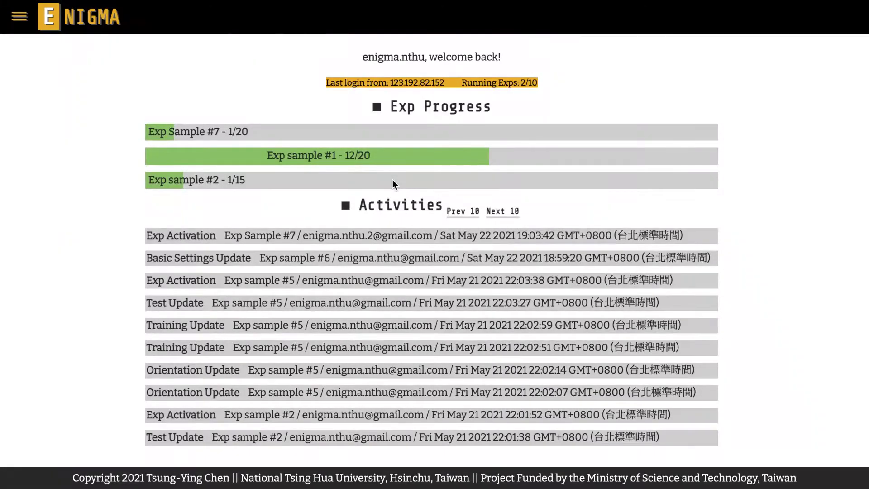
- Open Manage Account from the navigation panel and start the Delete Account process
left_click(27, 26)
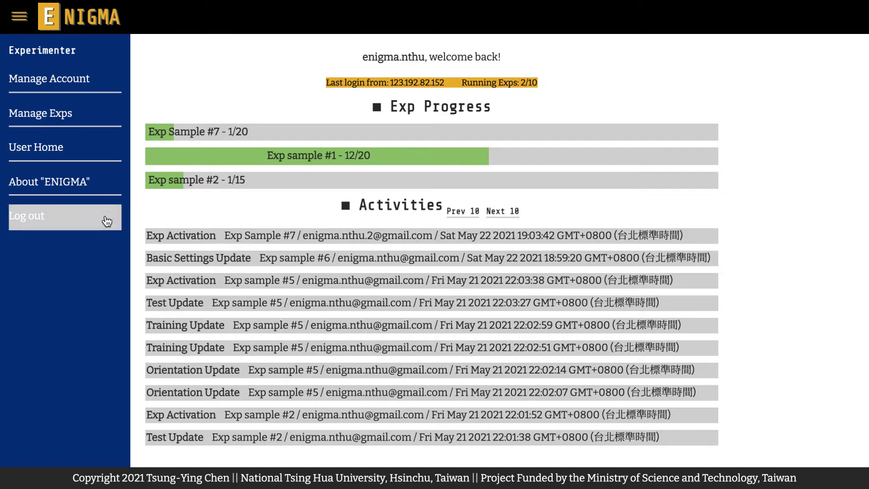
left_click(112, 86)
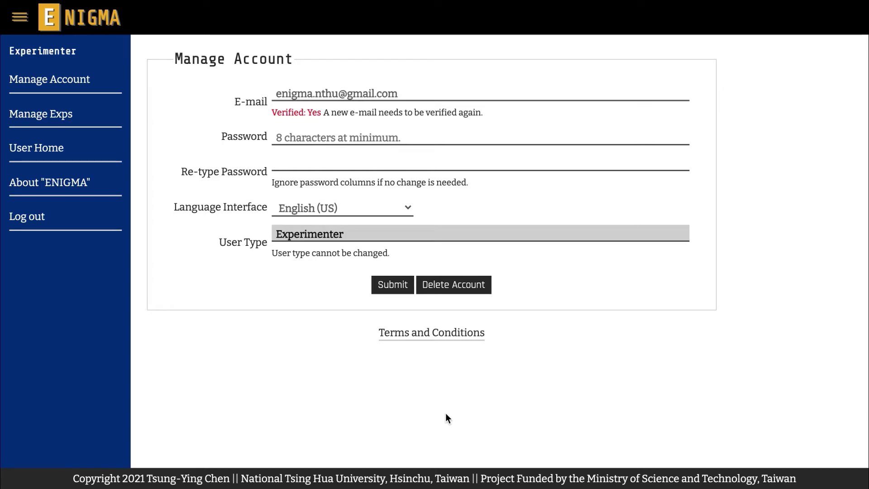
left_click(455, 291)
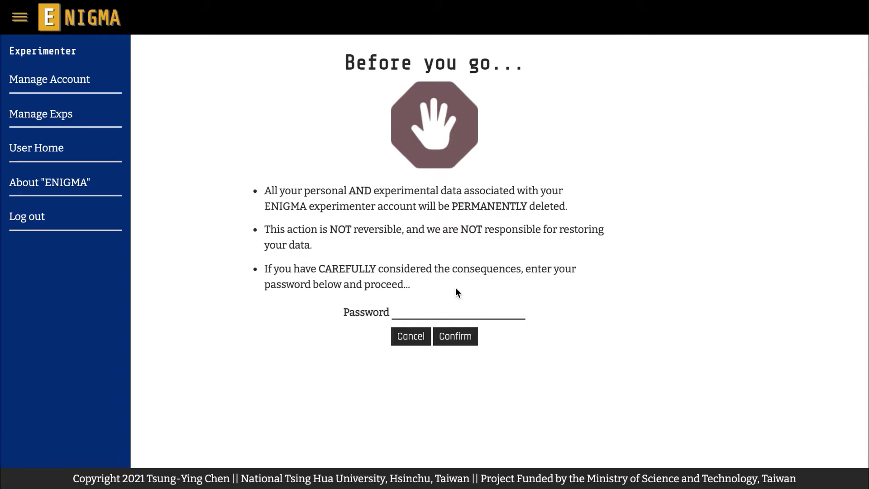
- Enter the account password on the Before you go page and confirm the deletion
left_click(454, 312)
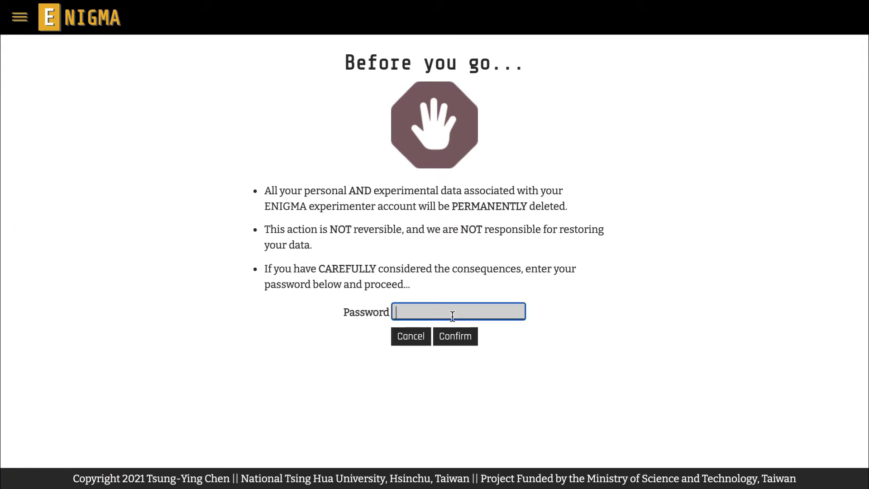
type("•••••••••••••")
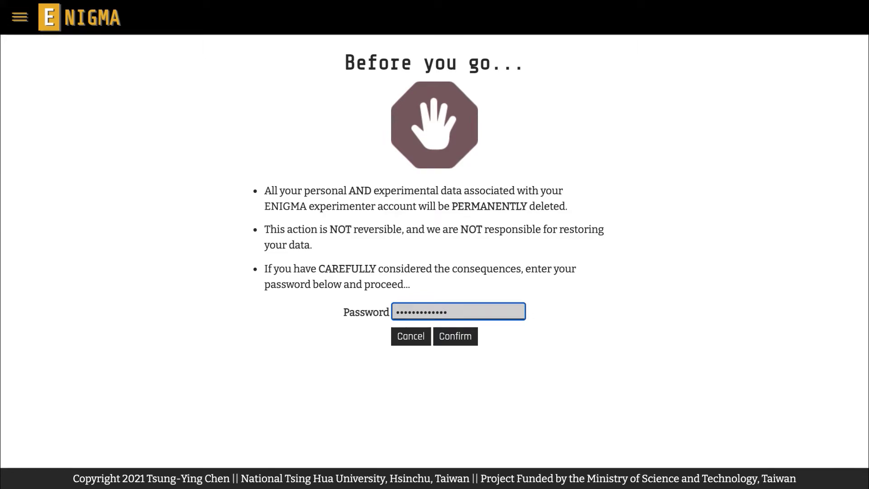
left_click(451, 345)
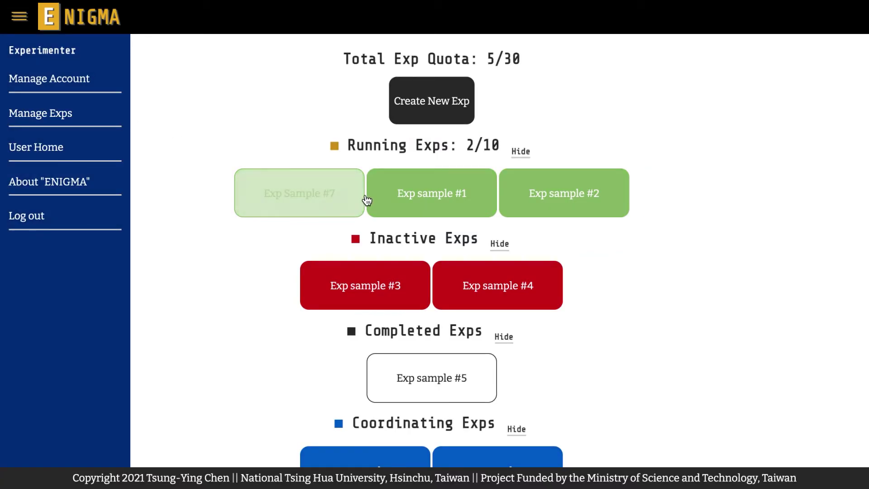
- Open Exp sample #1 and expand Show More to review all its details
left_click(380, 204)
left_click(267, 254)
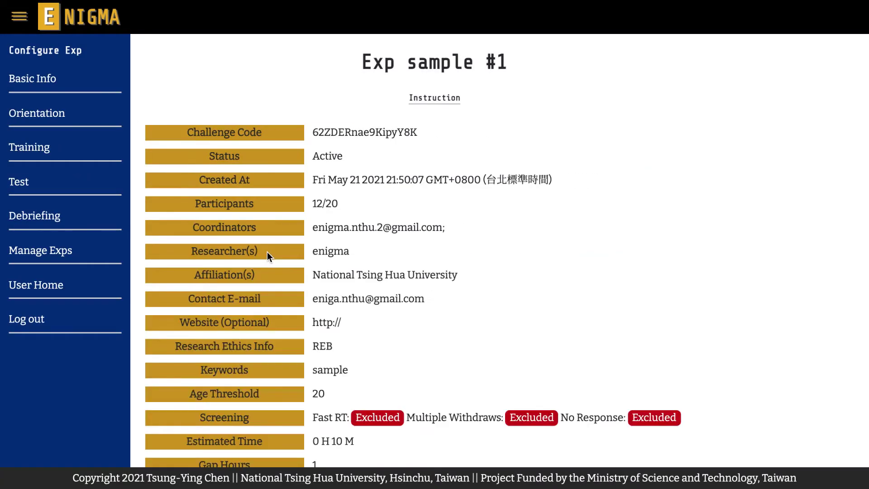
scroll(267, 253, "down", 3)
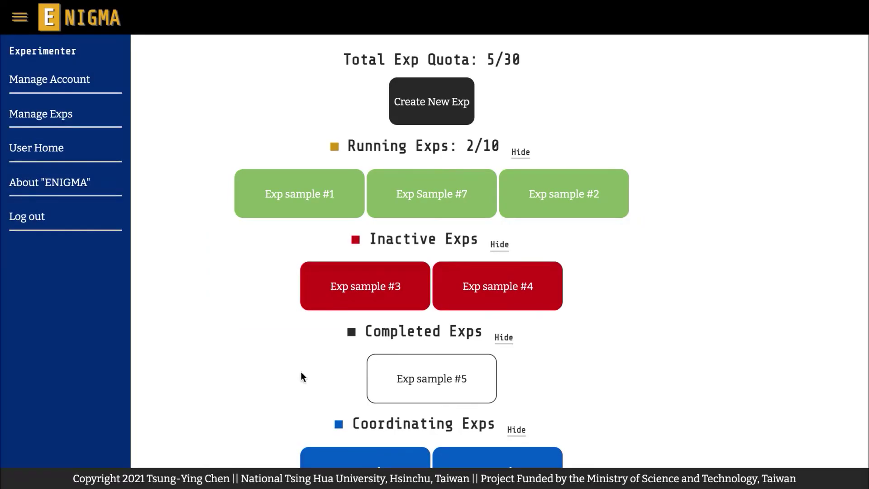
- Save inactive Exp sample #3's basic settings unchanged and close the navigation panel
left_click(322, 300)
left_click(267, 253)
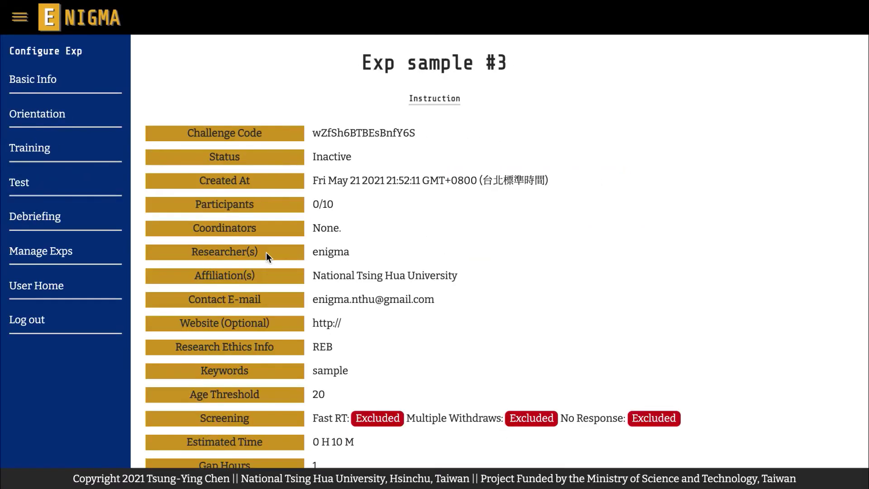
scroll(266, 253, "down", 4)
left_click(573, 444)
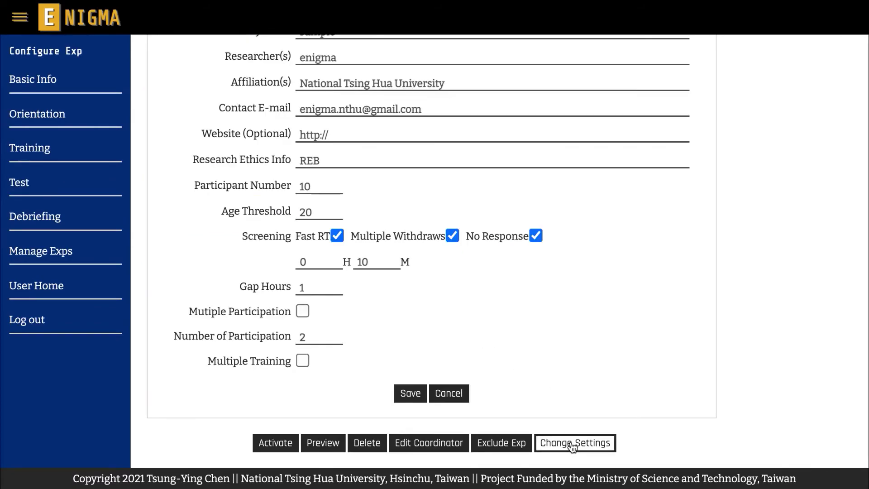
scroll(670, 326, "down", 3)
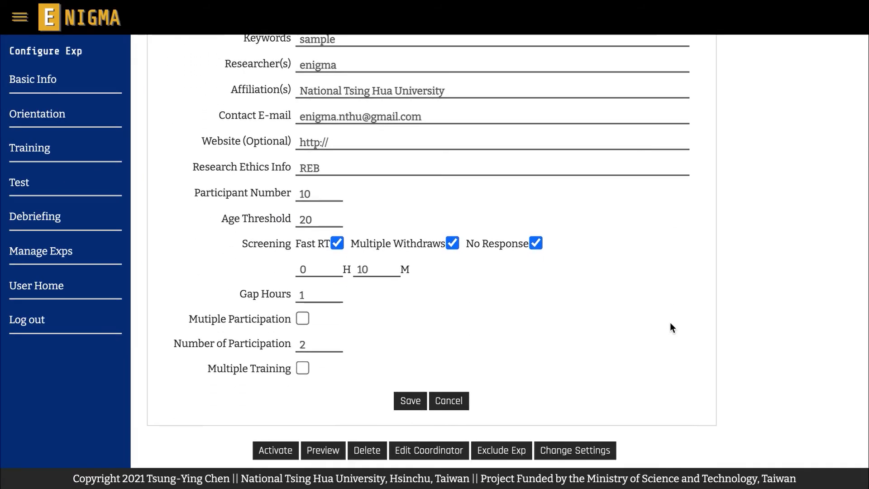
left_click(408, 401)
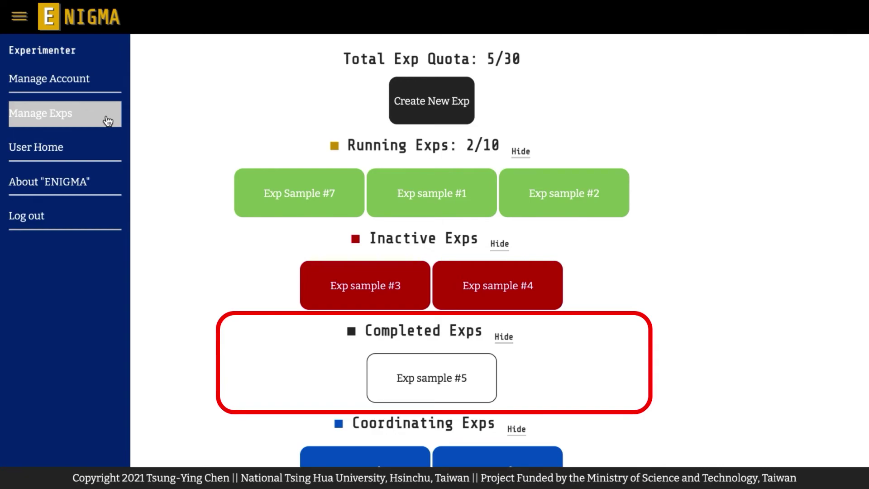
left_click(108, 121)
scroll(335, 332, "down", 1)
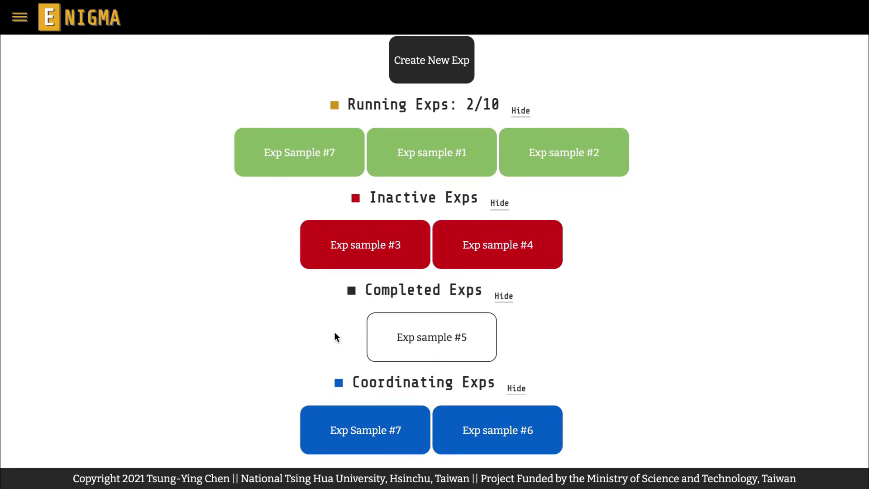
left_click(379, 341)
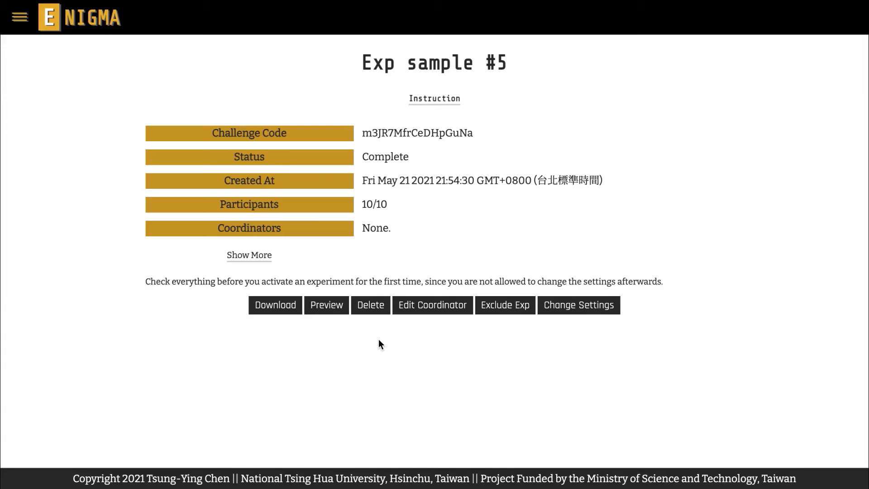
left_click(267, 257)
scroll(267, 258, "down", 4)
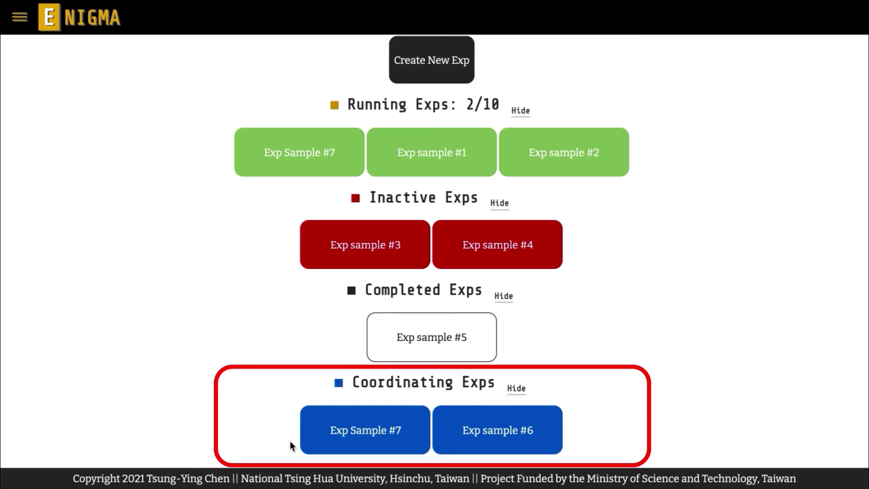
- Save coordinated Exp sample #6's basic settings with 24 gap hours
left_click(447, 443)
left_click(265, 262)
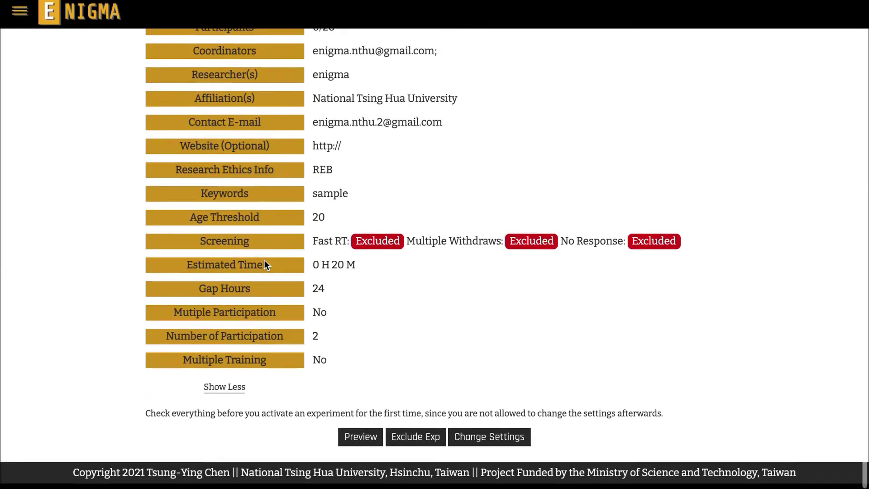
left_click(490, 438)
scroll(574, 302, "down", 4)
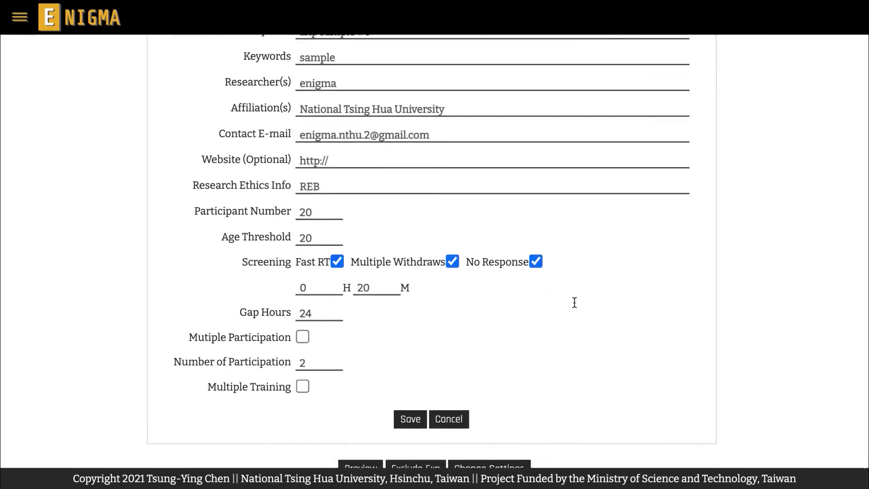
left_click(413, 394)
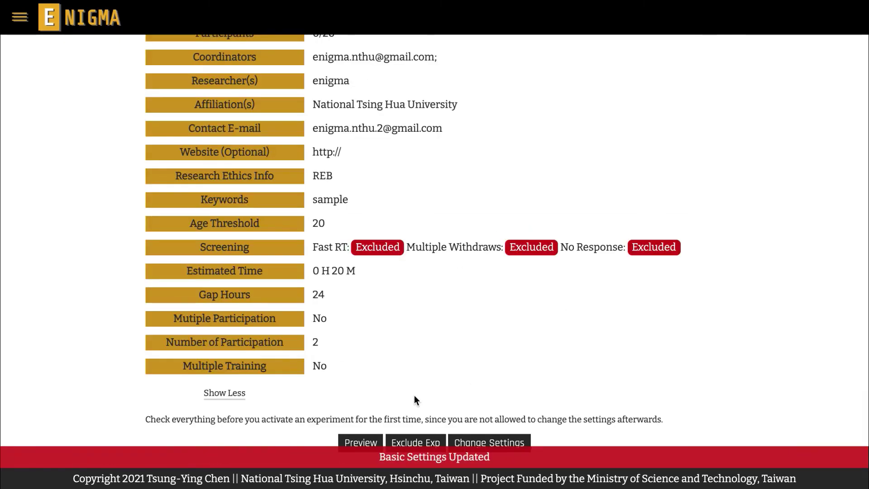
- Download Exp Sample #7's results as a zip file
left_click(447, 434)
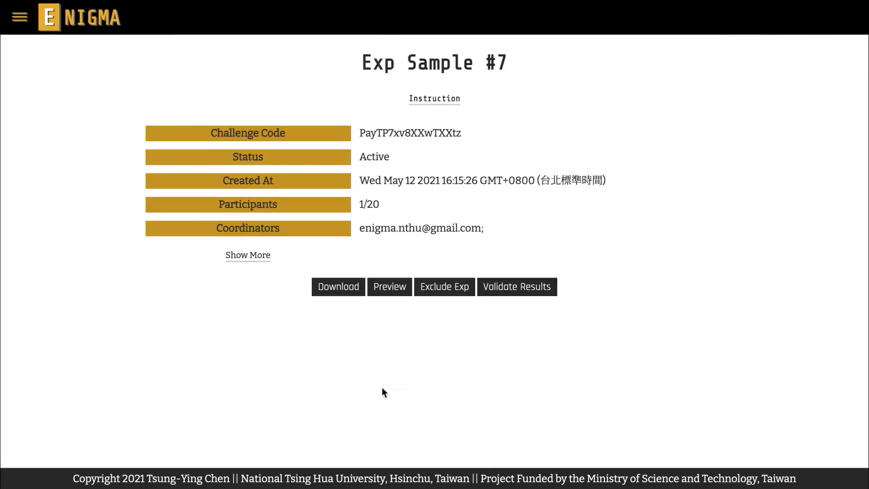
left_click(265, 257)
scroll(266, 257, "down", 3)
left_click(335, 443)
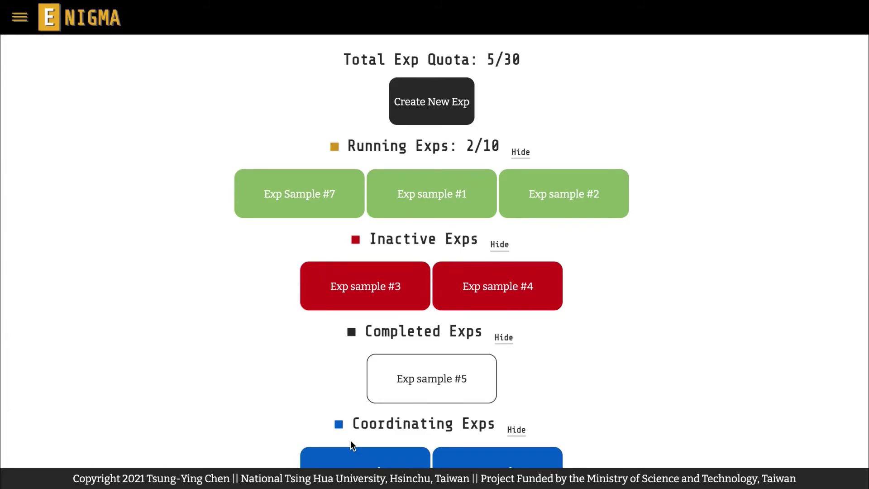
- From User Home, sign in with the account e-mail and password, ticking Remember Me
left_click(19, 17)
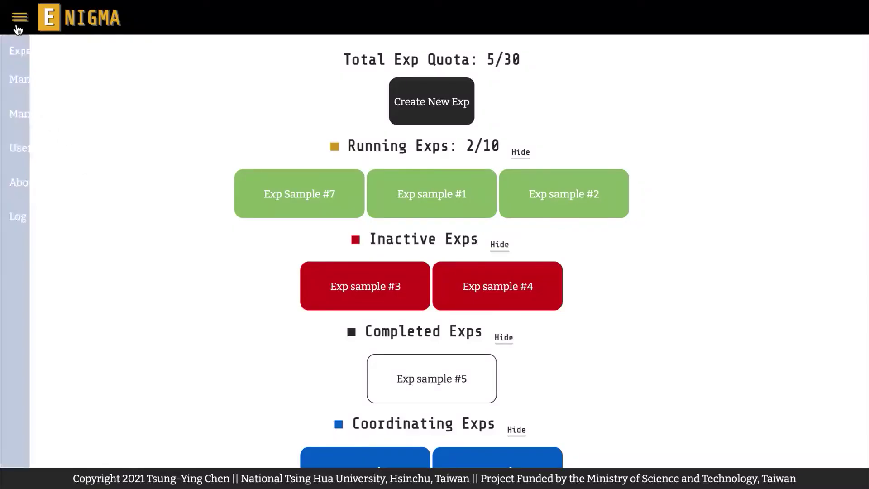
left_click(80, 157)
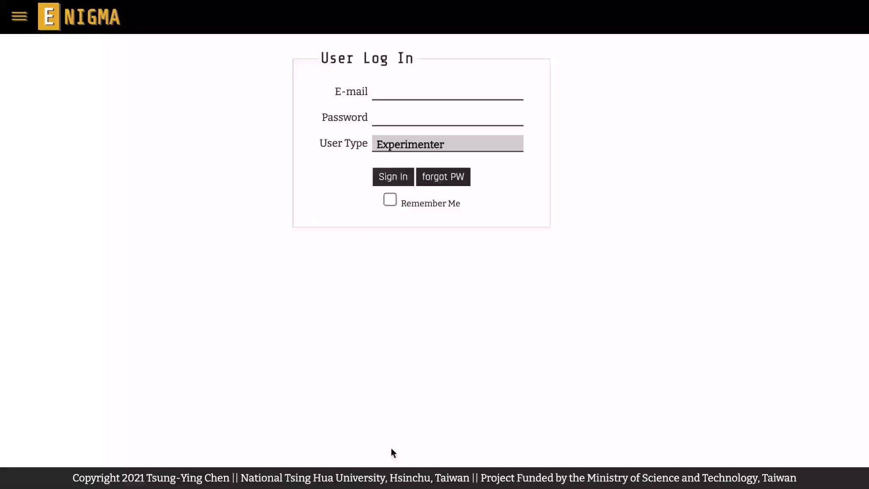
key("Tab")
type("*************")
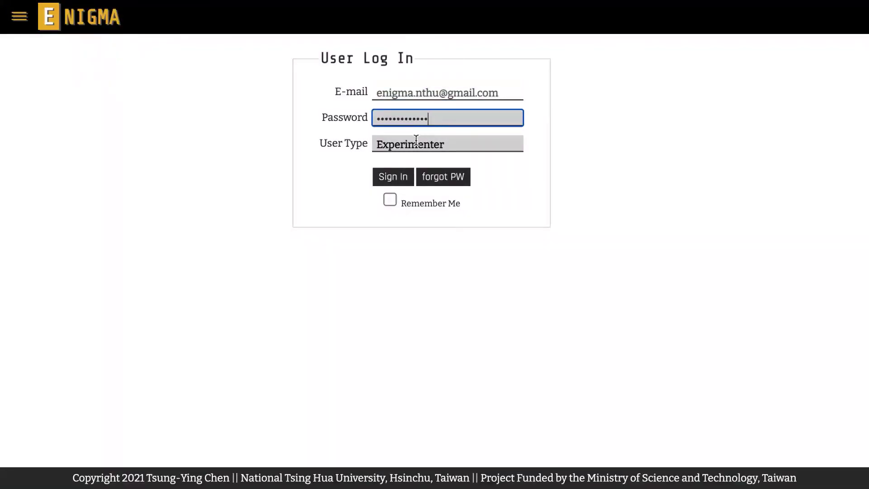
left_click(391, 196)
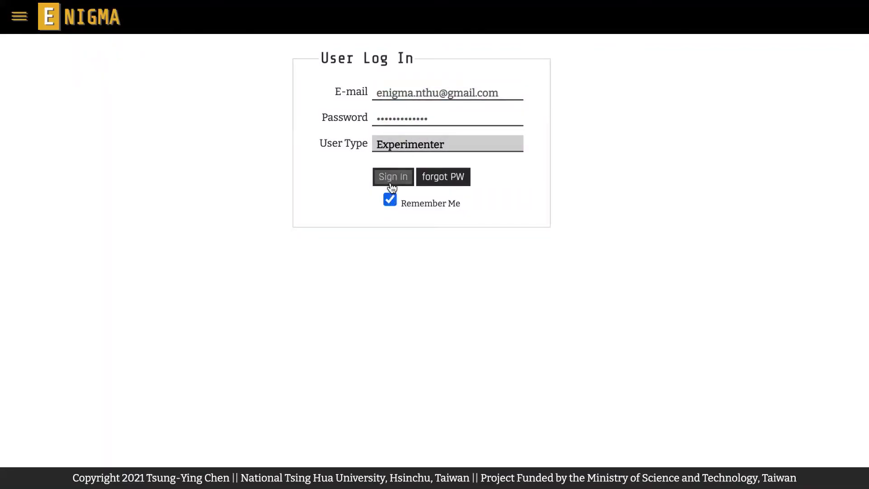
left_click(390, 181)
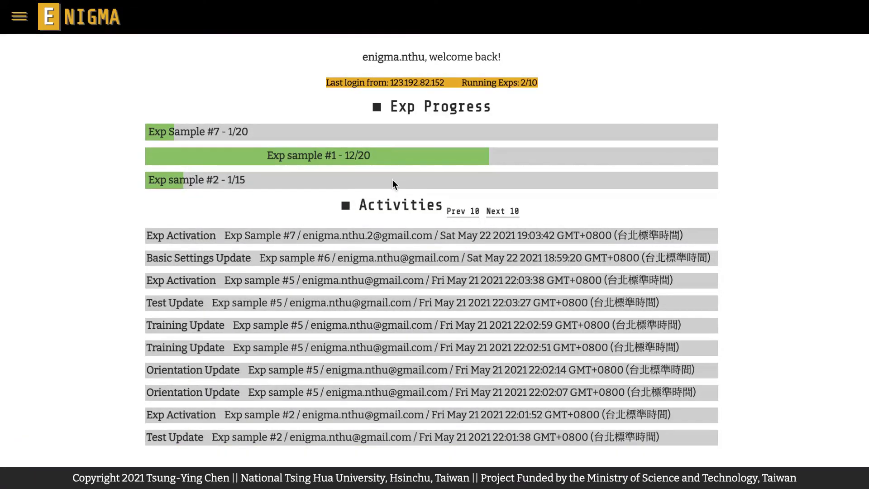
left_click(23, 24)
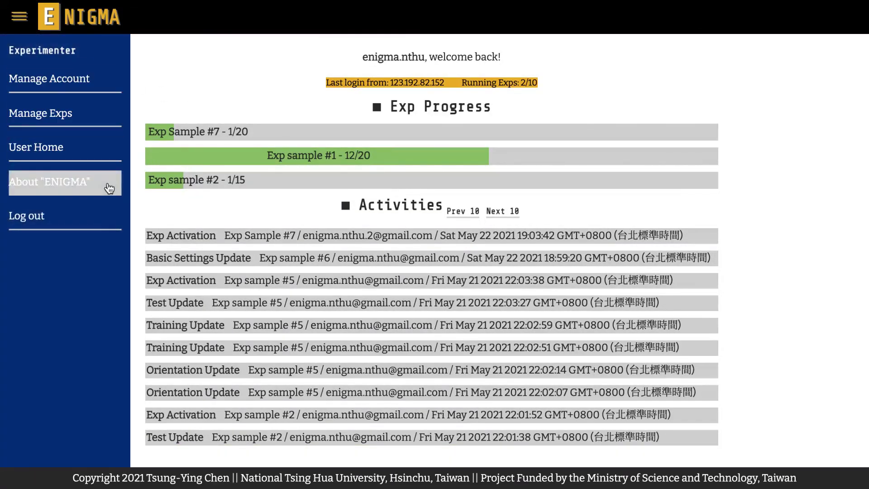
- Log out of the experimenter account from the sidebar
left_click(108, 217)
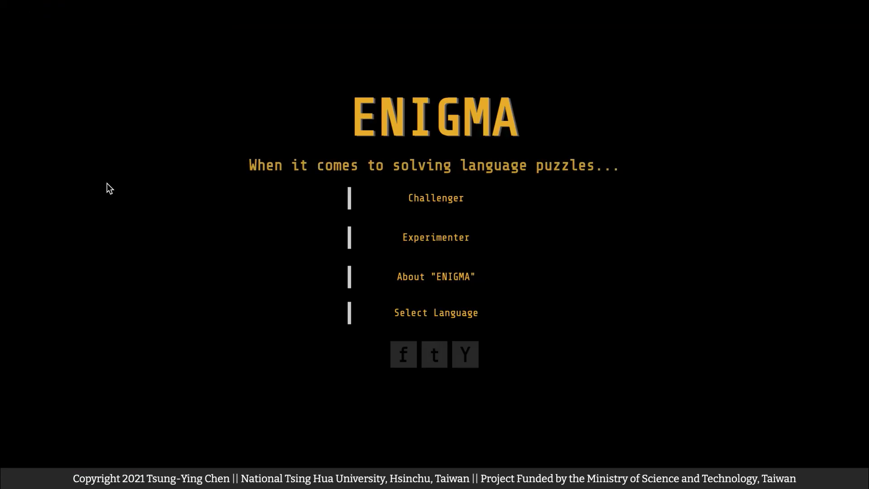